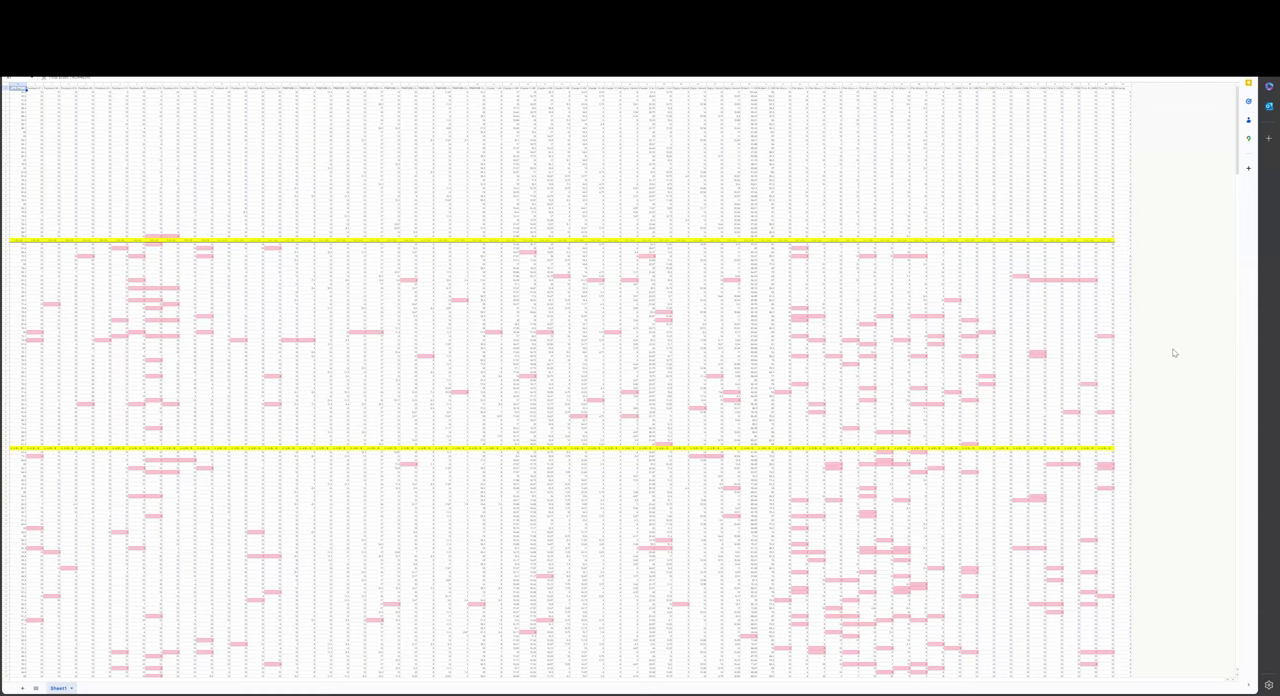
scroll(1174, 352, down, 2)
scroll(1174, 352, down, 2)
scroll(1174, 352, down, 2)
scroll(1174, 352, down, 2)
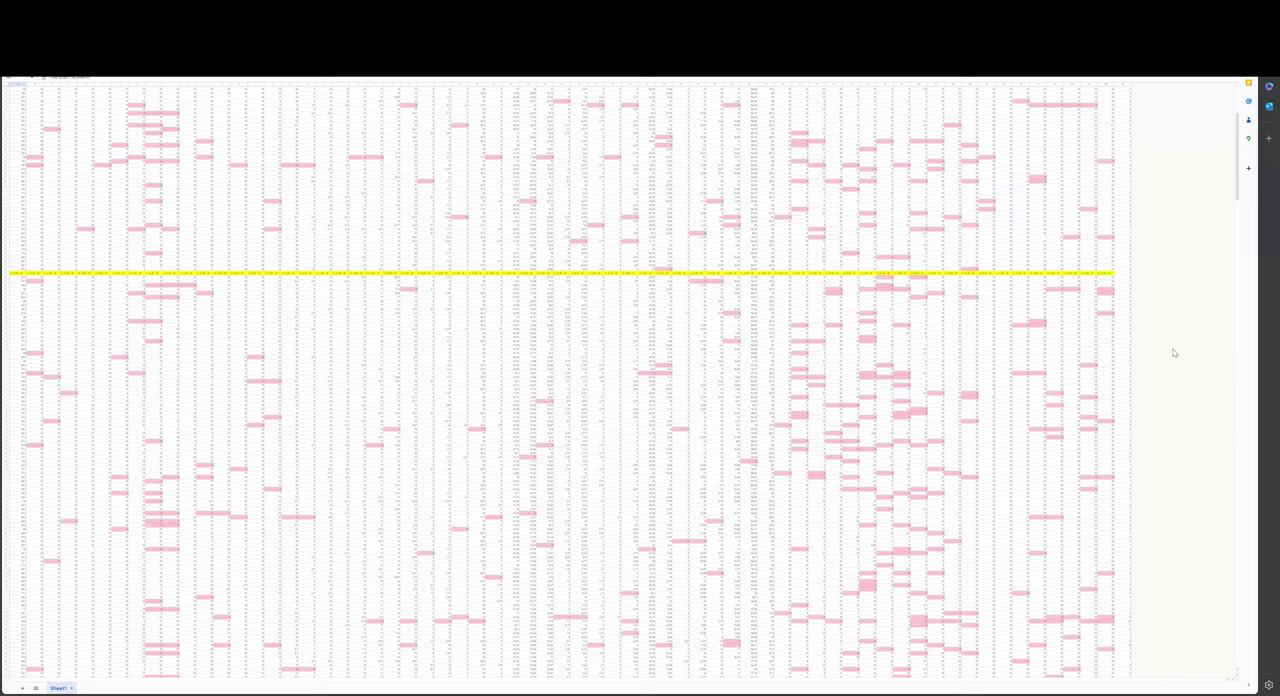
scroll(1174, 352, down, 1)
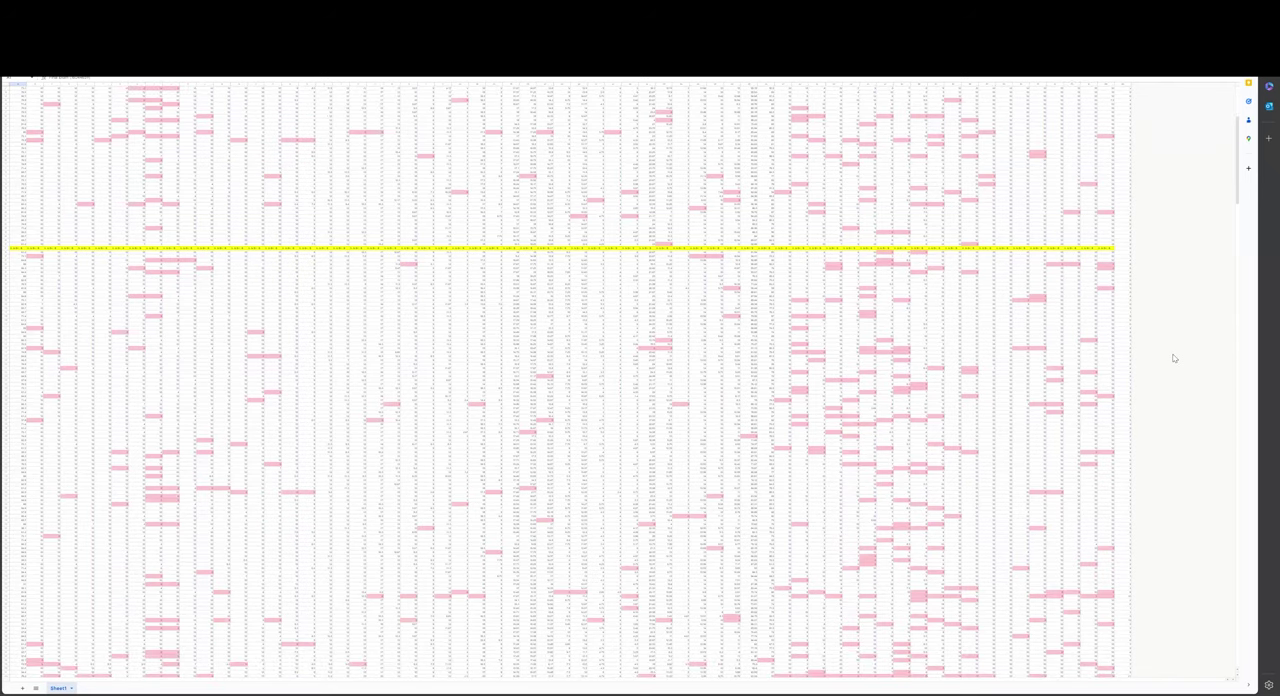
scroll(1174, 357, down, 2)
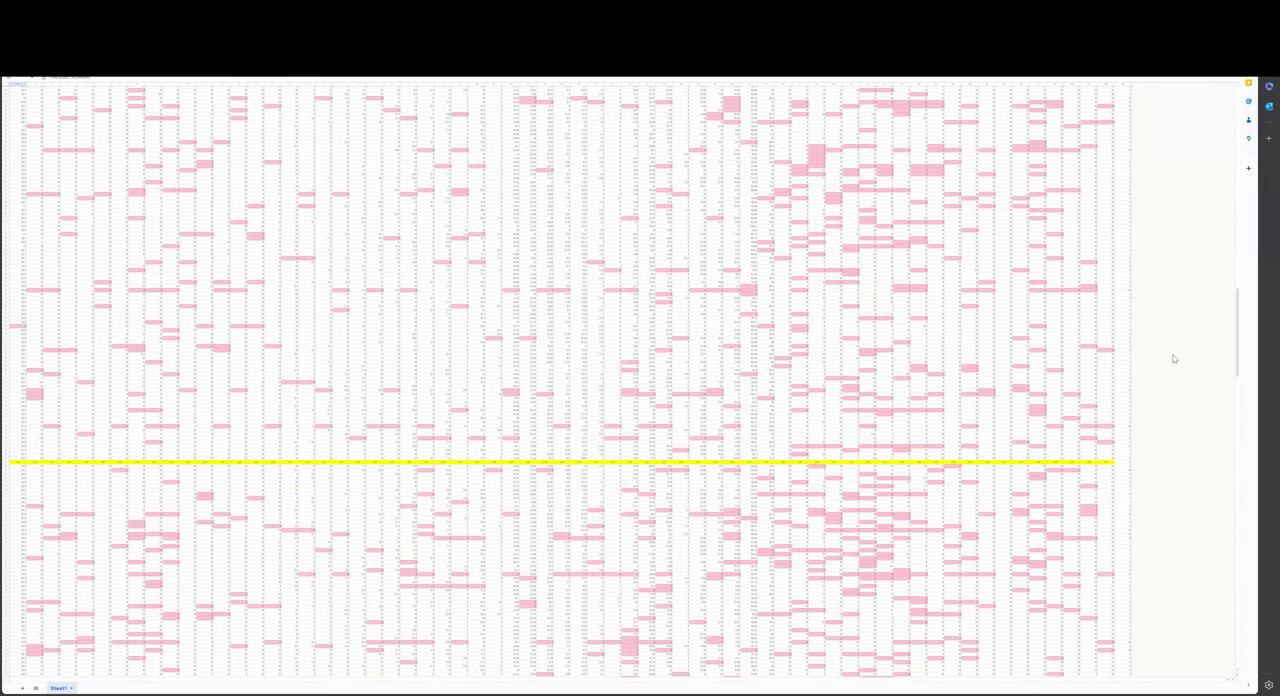
scroll(1174, 358, down, 3)
scroll(1174, 360, down, 2)
scroll(1174, 364, down, 2)
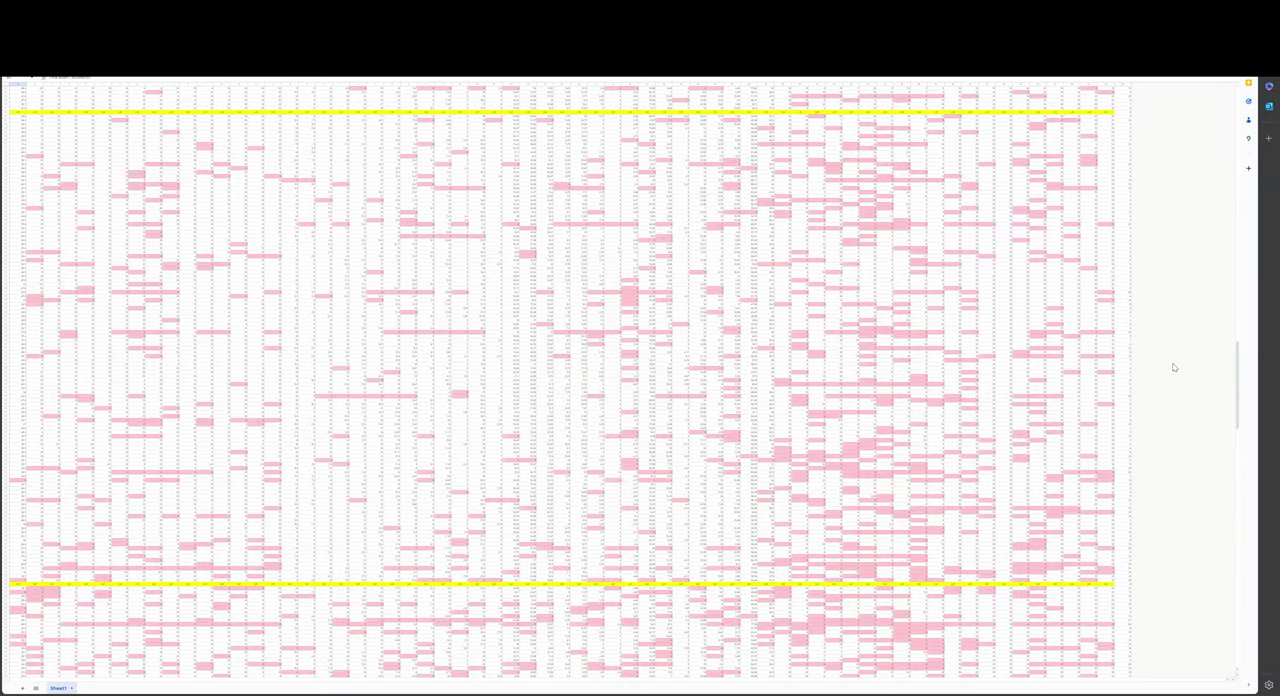
scroll(1176, 368, down, 4)
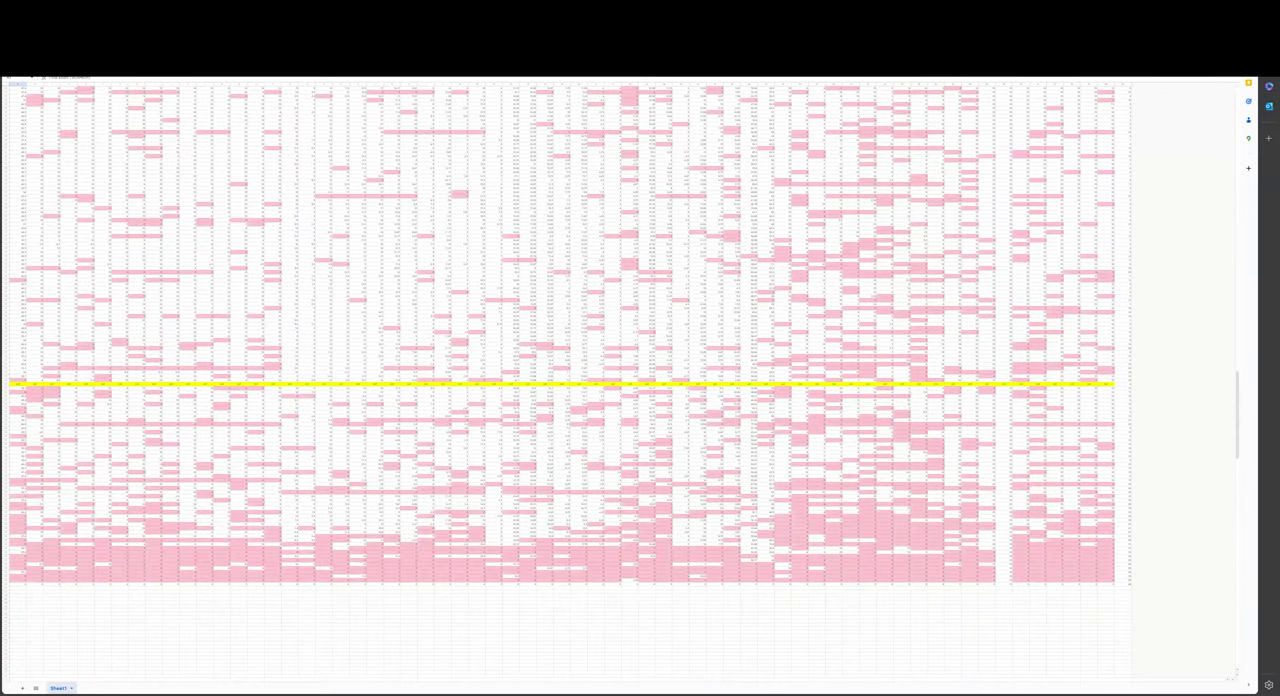